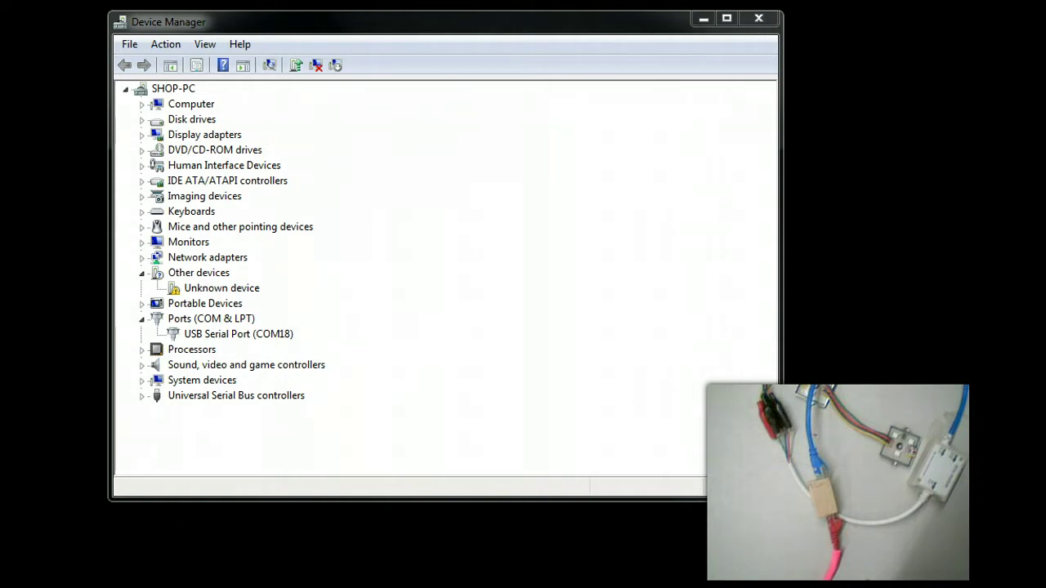
Select the USB Serial Port (COM18) entry under Ports (COM & LPT).
left_click(230, 337)
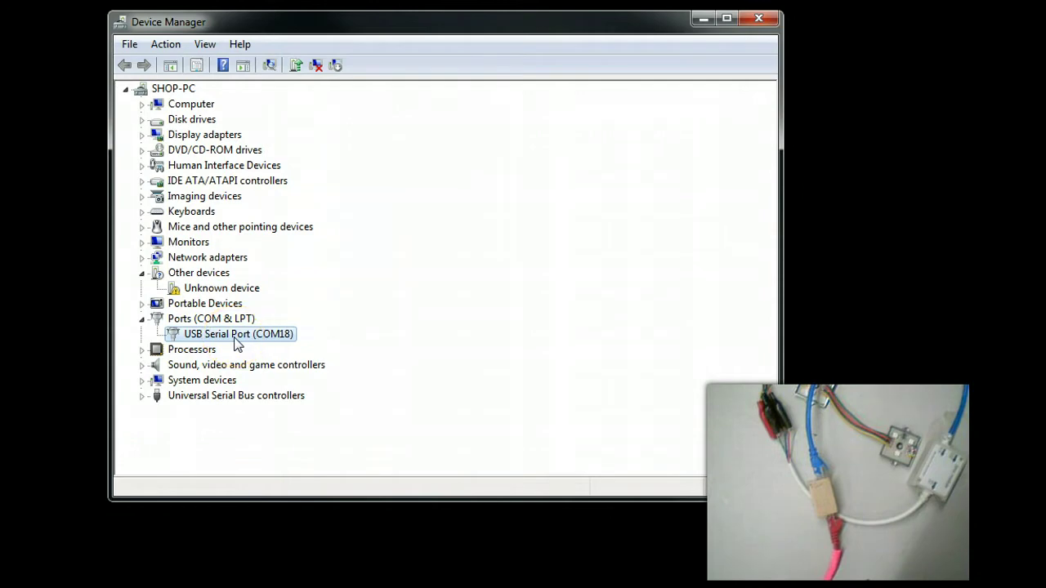
Launch xLights and review the COM18 DMX network settings without changing anything.
double_click(236, 343)
left_click_drag(416, 70, 242, 42)
left_click(285, 239)
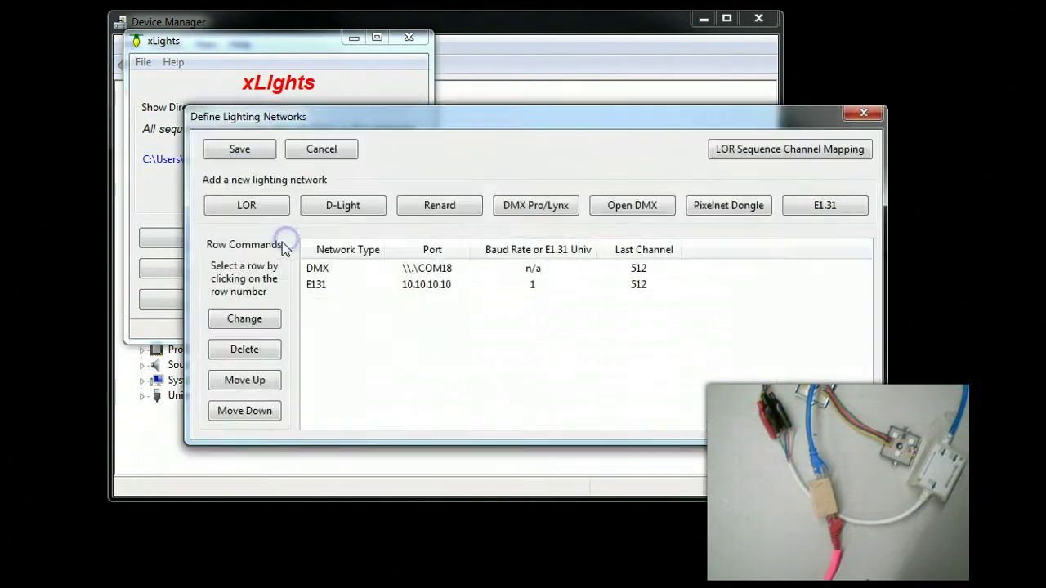
left_click(332, 273)
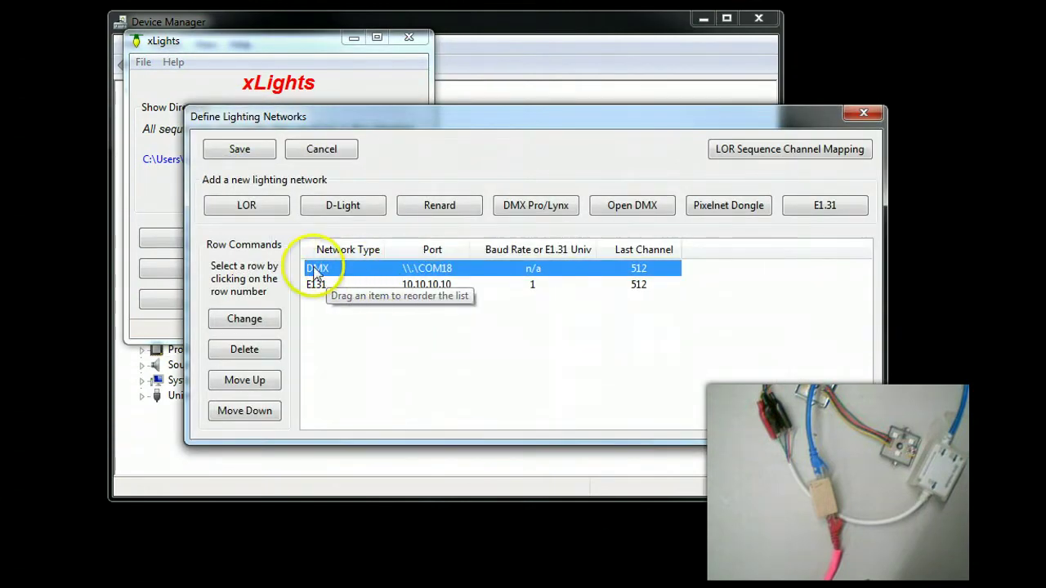
left_click(250, 320)
left_click(435, 384)
left_click(863, 113)
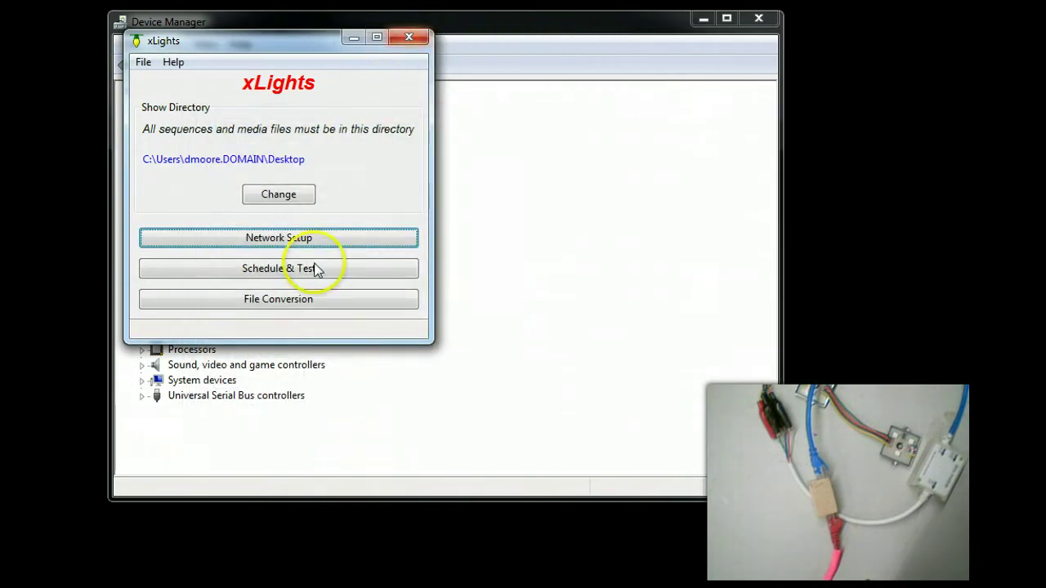
Open xTester and select all channels of the DMX network on COM18.
left_click(290, 268)
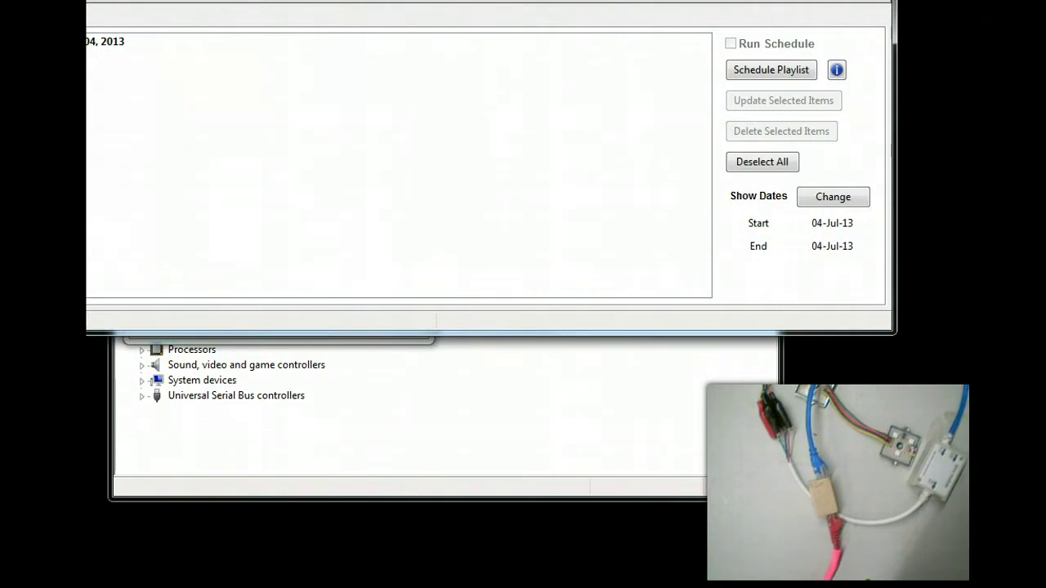
left_click_drag(494, 0, 613, 17)
left_click(292, 64)
left_click_drag(397, 0, 431, 20)
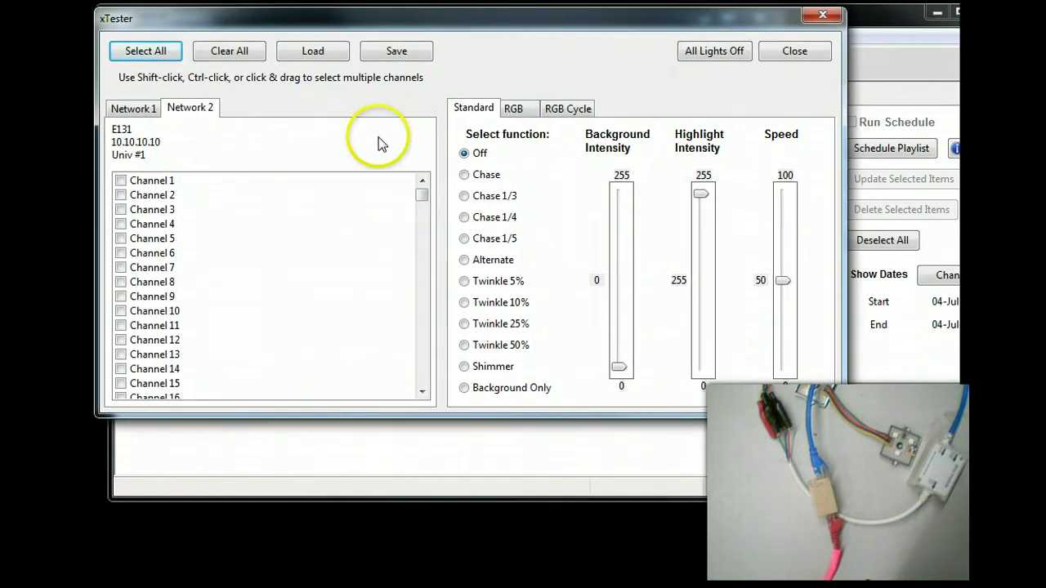
left_click(124, 112)
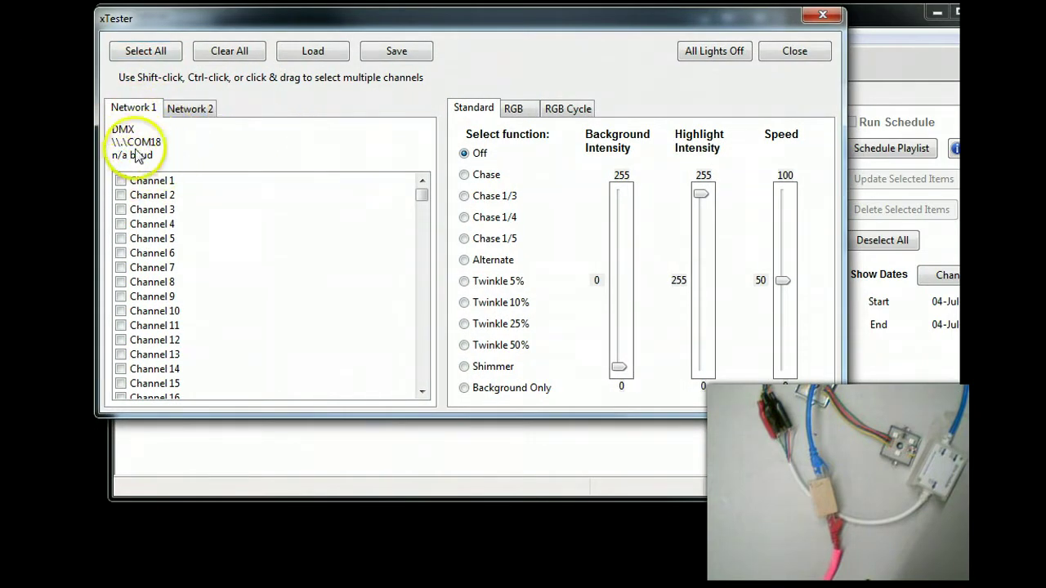
left_click(139, 49)
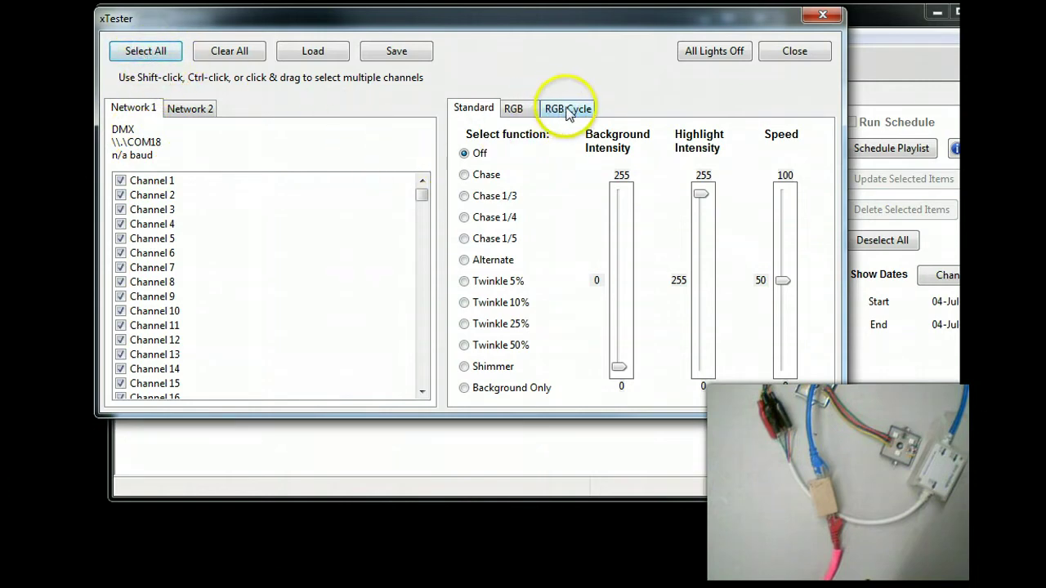
Run the RGB A-B-C-All cycle test at cycle speed 63.
left_click(567, 108)
left_click(463, 196)
left_click_drag(609, 278, 617, 201)
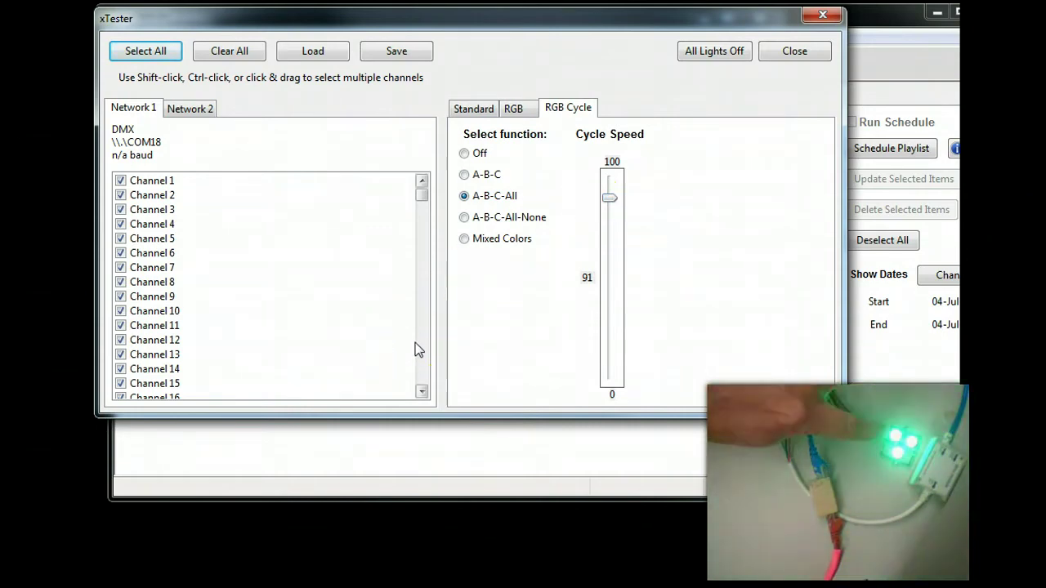
left_click_drag(609, 198, 610, 159)
left_click(610, 213)
left_click_drag(611, 212, 590, 249)
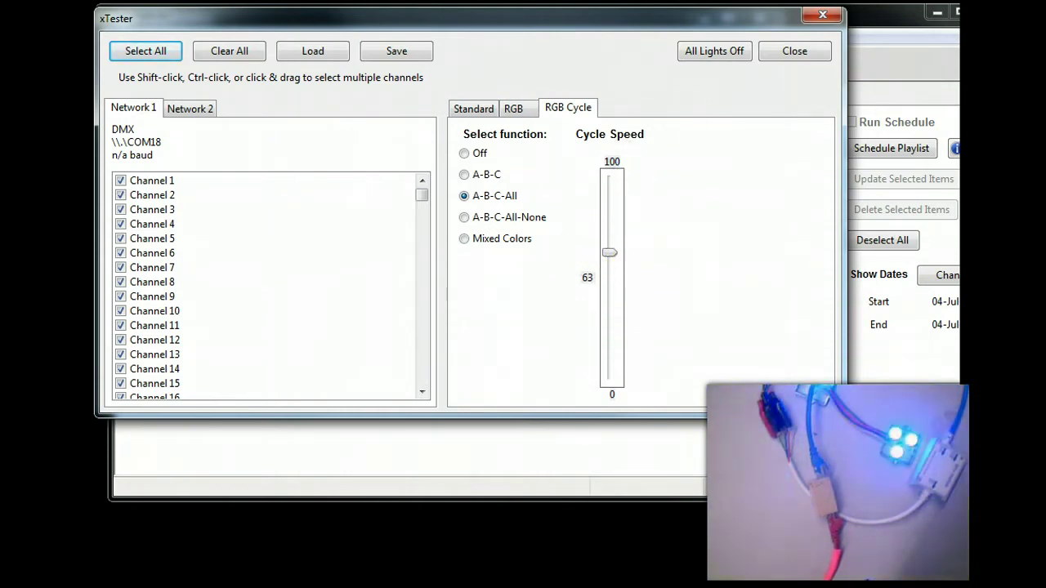
Close the channel tester, xScheduler and the xLights main window.
left_click(827, 19)
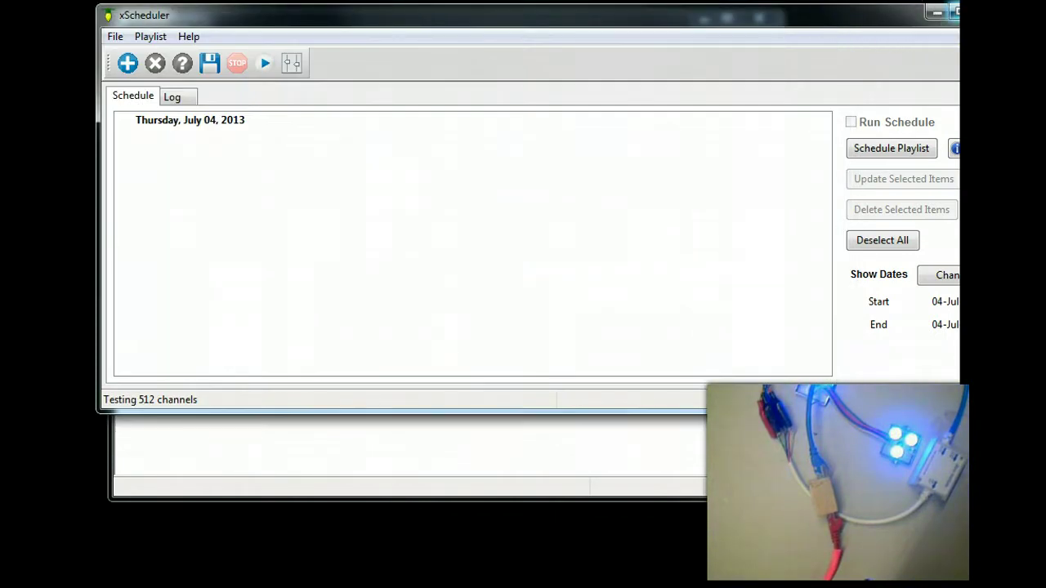
left_click(958, 13)
left_click(416, 39)
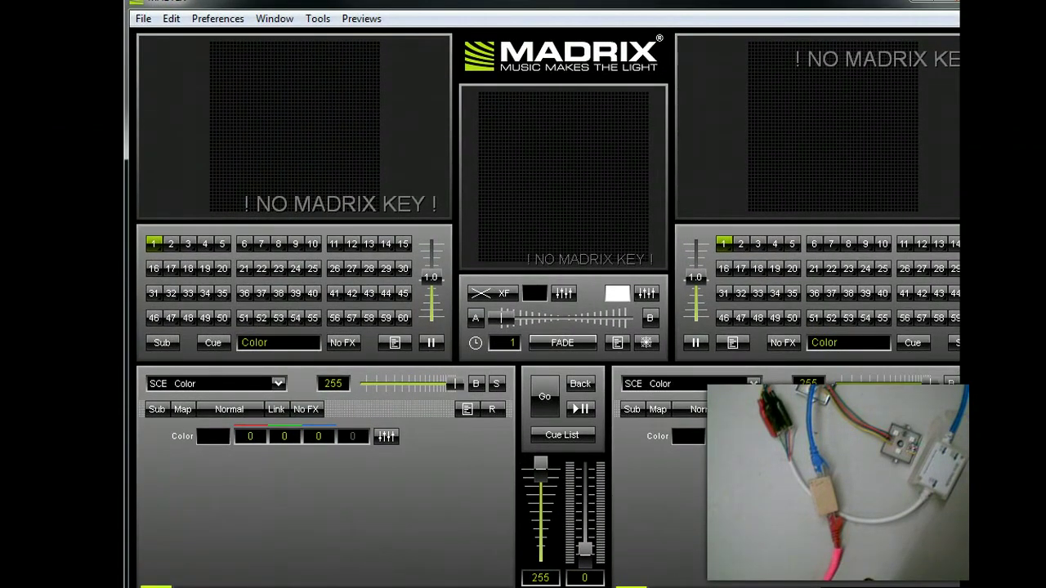
Rescan for DMX devices in the MADRIX Device Manager, then close it.
left_click(217, 18)
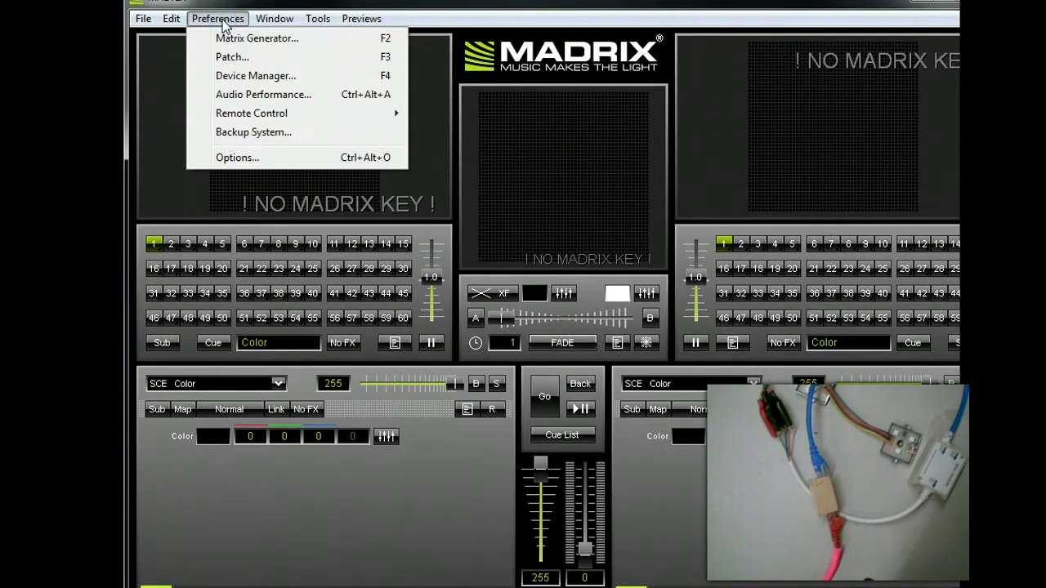
left_click(255, 75)
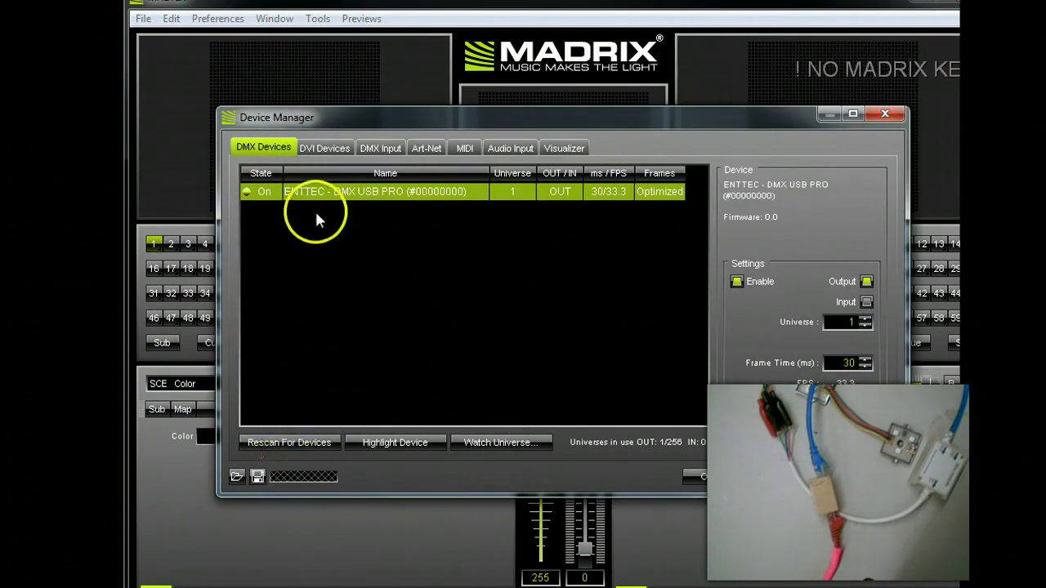
left_click(292, 442)
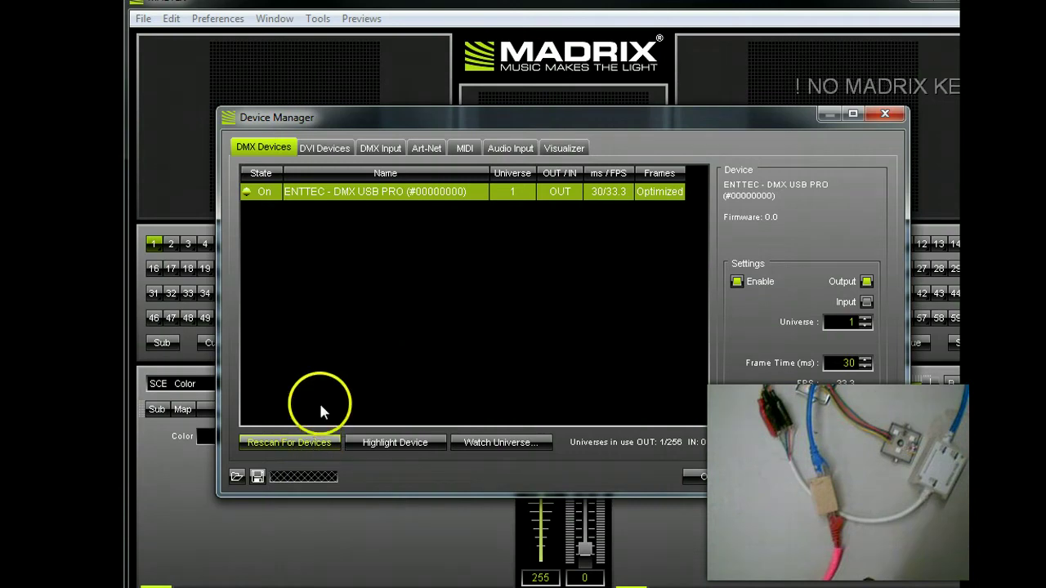
left_click(710, 476)
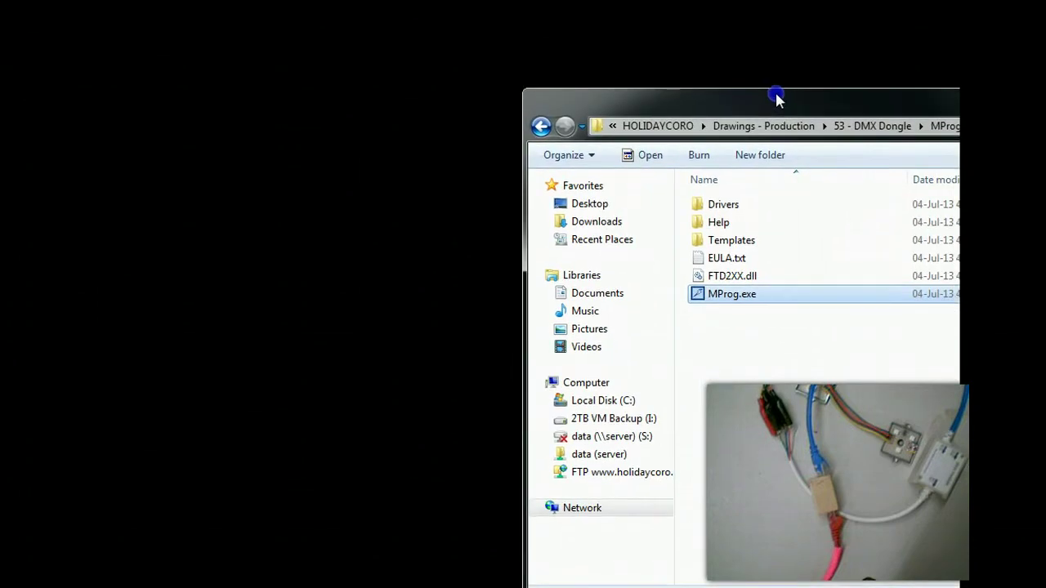
Launch MProg.exe and accept the security warning to run it.
double_click(741, 295)
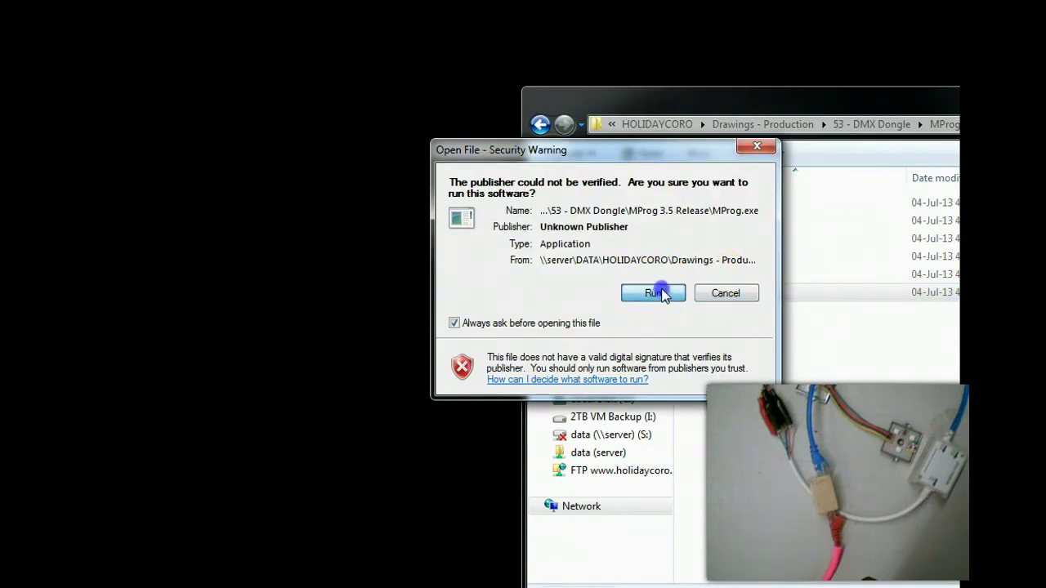
left_click(654, 293)
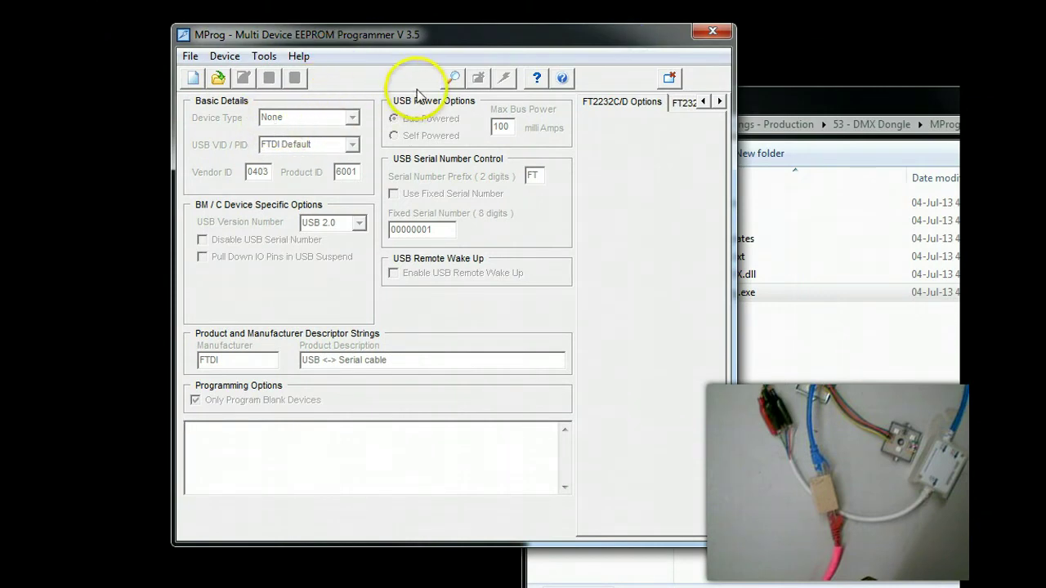
Read the dongle's settings and set manufacturer ENTTEC and product description DMX USB PRO.
left_click(264, 55)
left_click(293, 92)
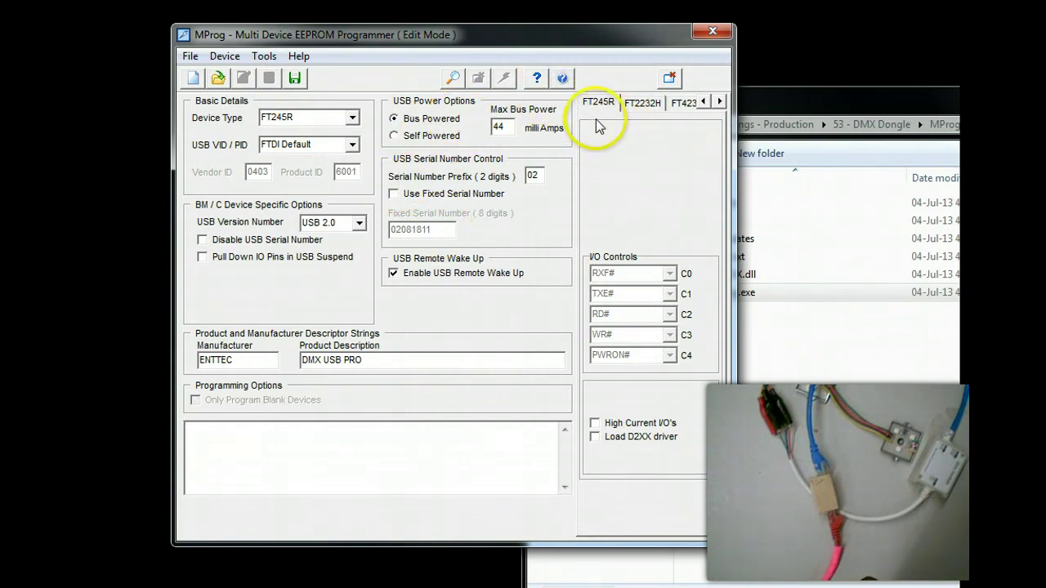
double_click(219, 360)
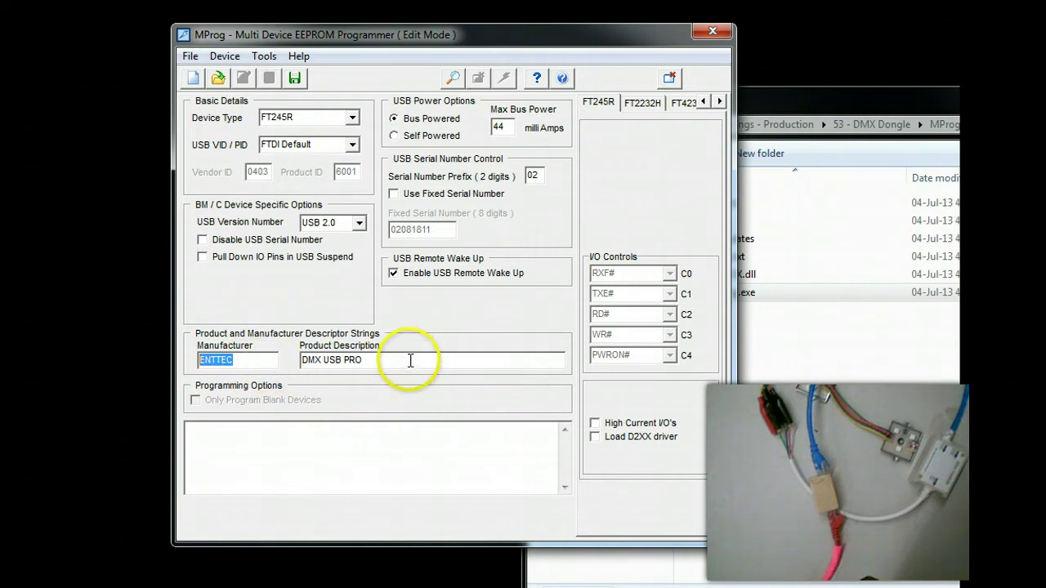
left_click(241, 359)
key("Tab")
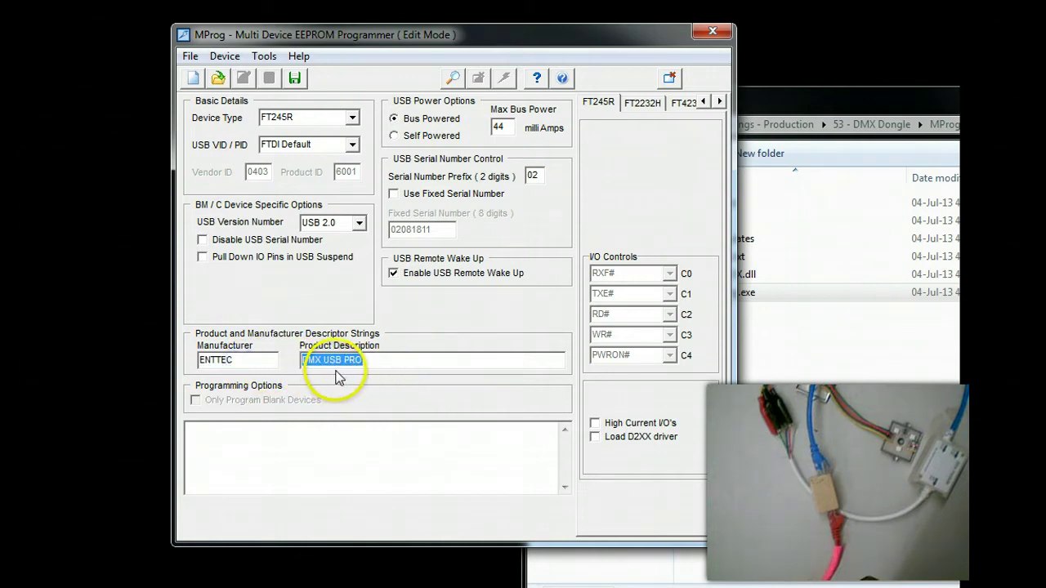
double_click(248, 360)
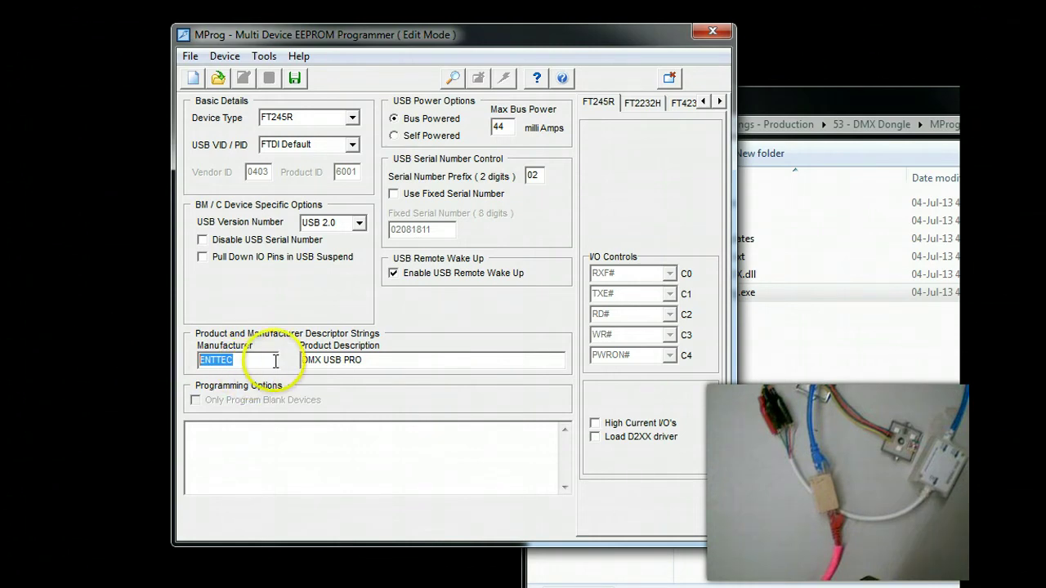
double_click(382, 357)
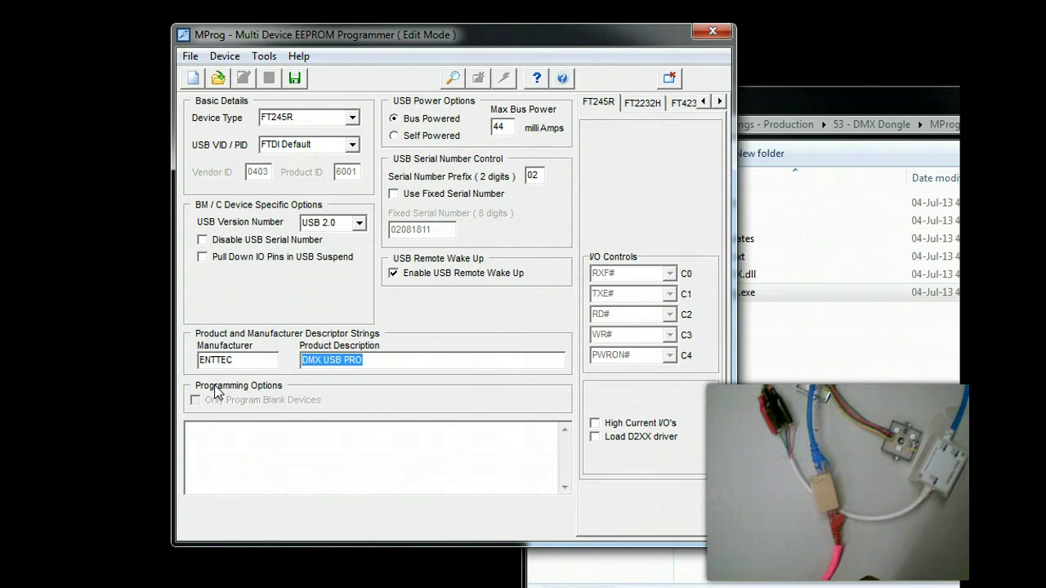
Enable the fixed serial number 02081811.
left_click(415, 193)
left_click(436, 229)
left_click_drag(435, 228, 204, 233)
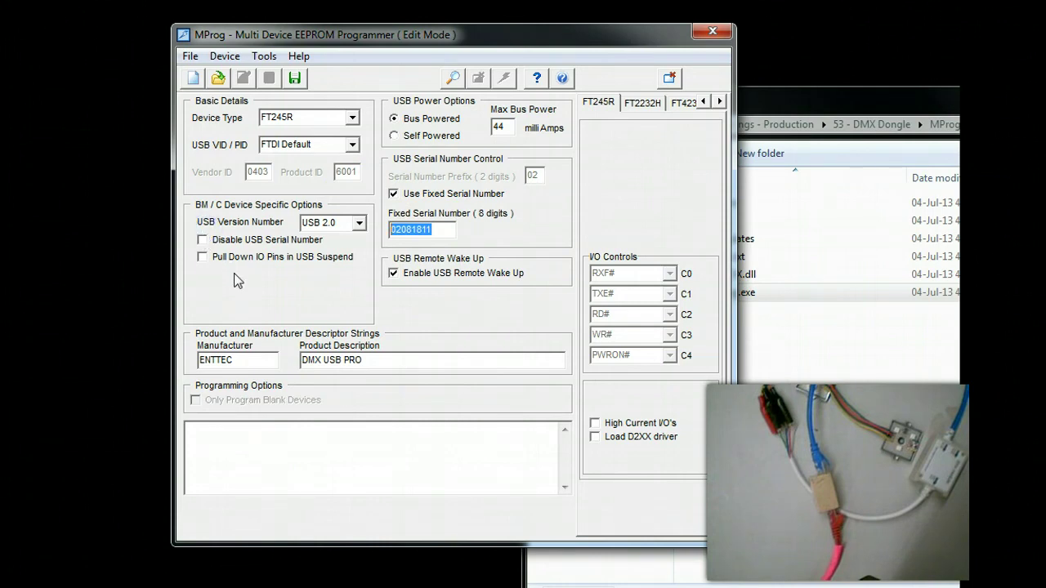
Save the settings as template 'asdf', overwriting the existing file.
left_click(297, 80)
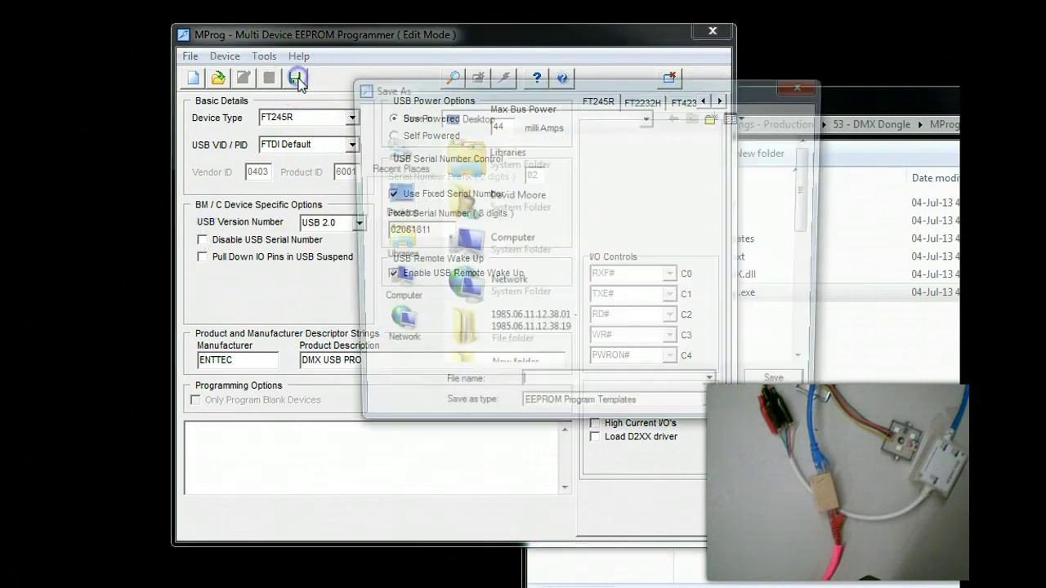
type("asdf")
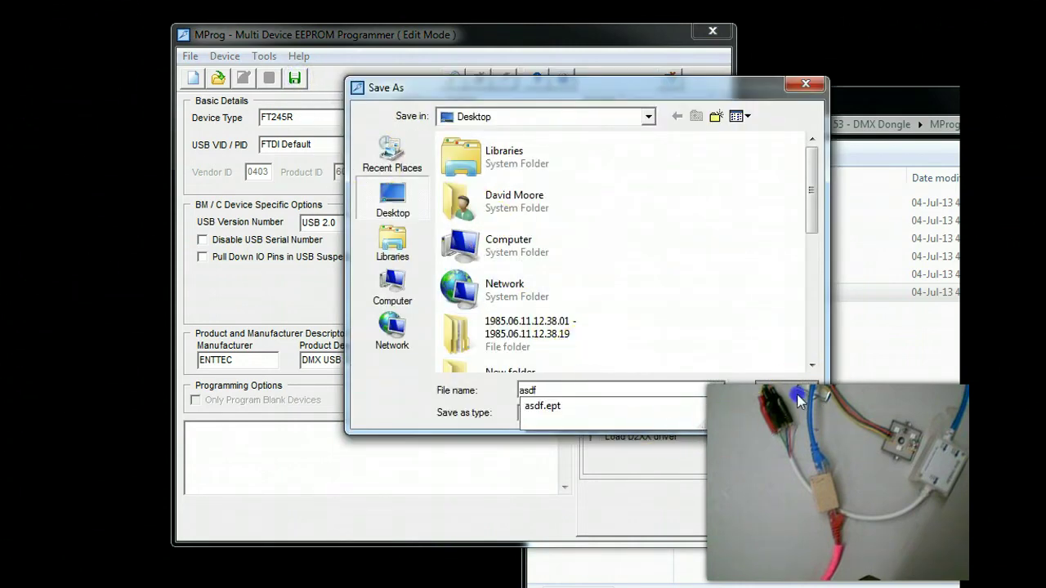
left_click(797, 394)
left_click(656, 282)
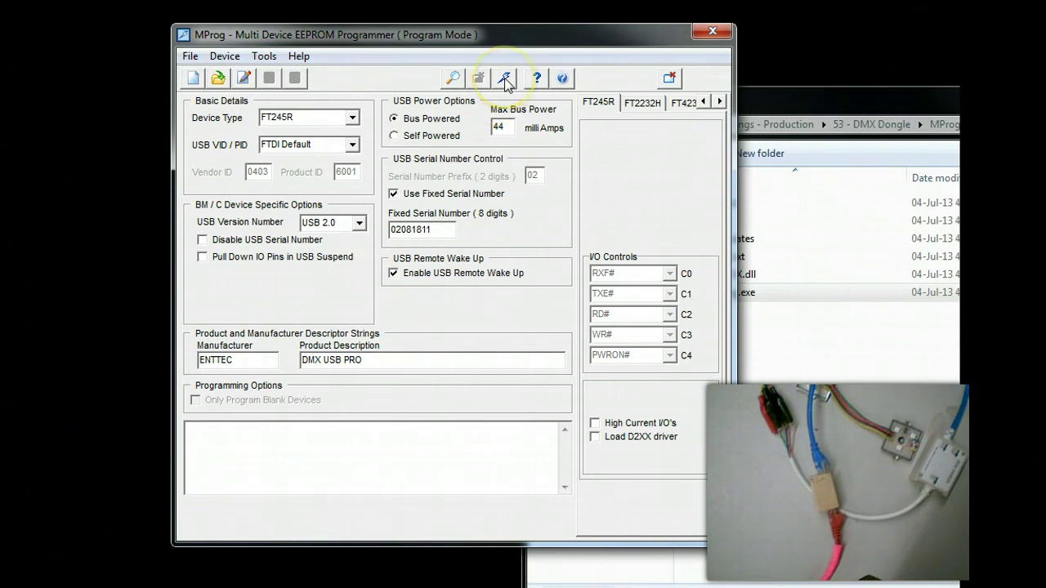
left_click(504, 77)
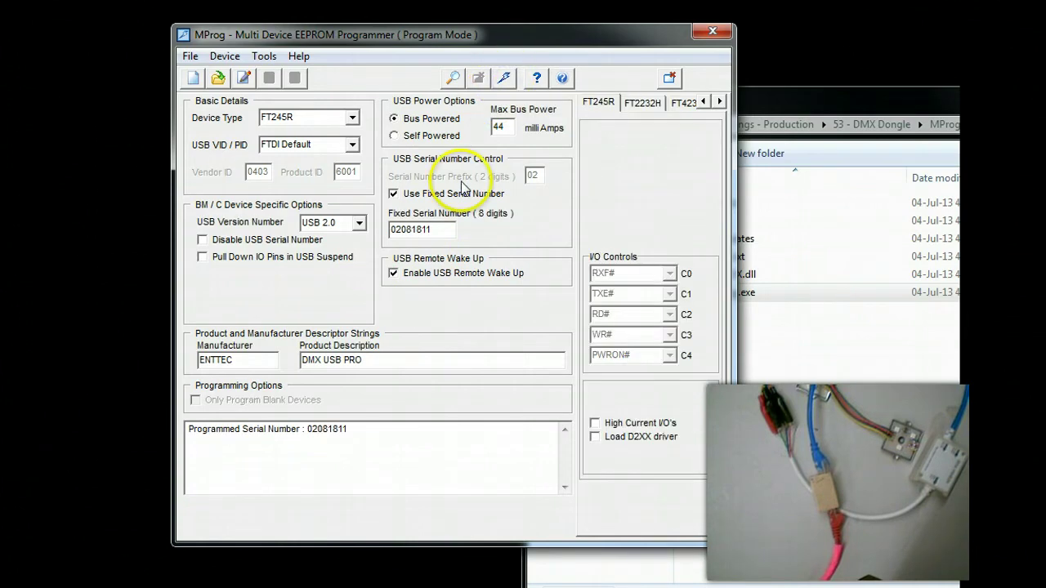
left_click_drag(190, 429, 409, 433)
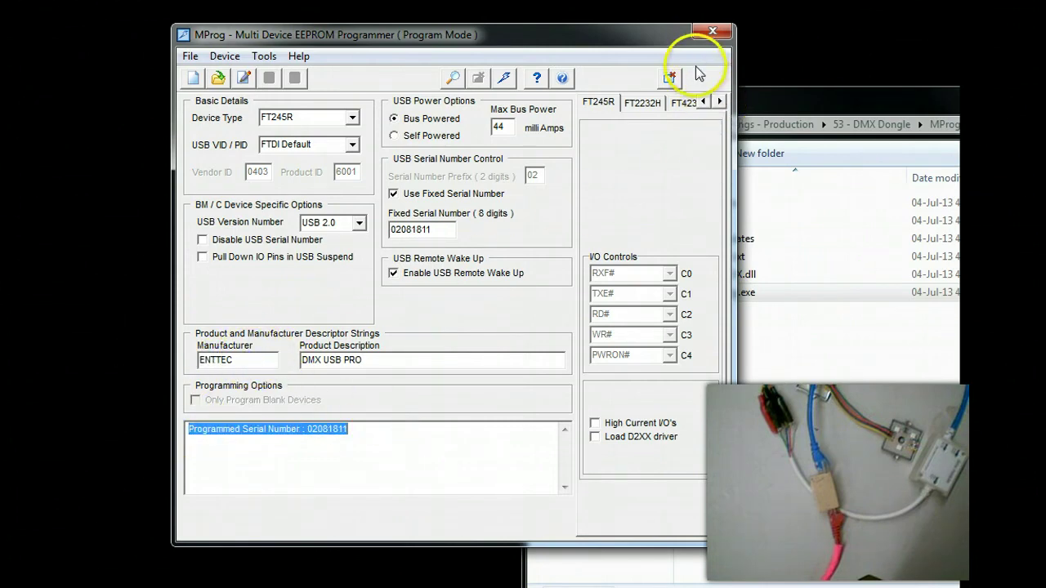
left_click(711, 31)
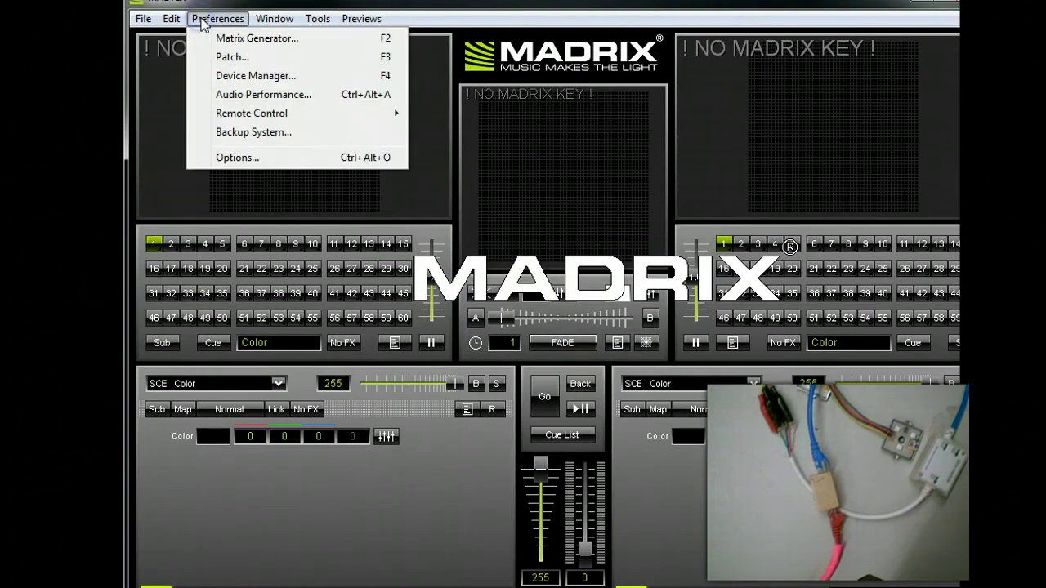
Rescan in the MADRIX Device Manager and select the detected ENTTEC - DMX USB PRO.
left_click(226, 75)
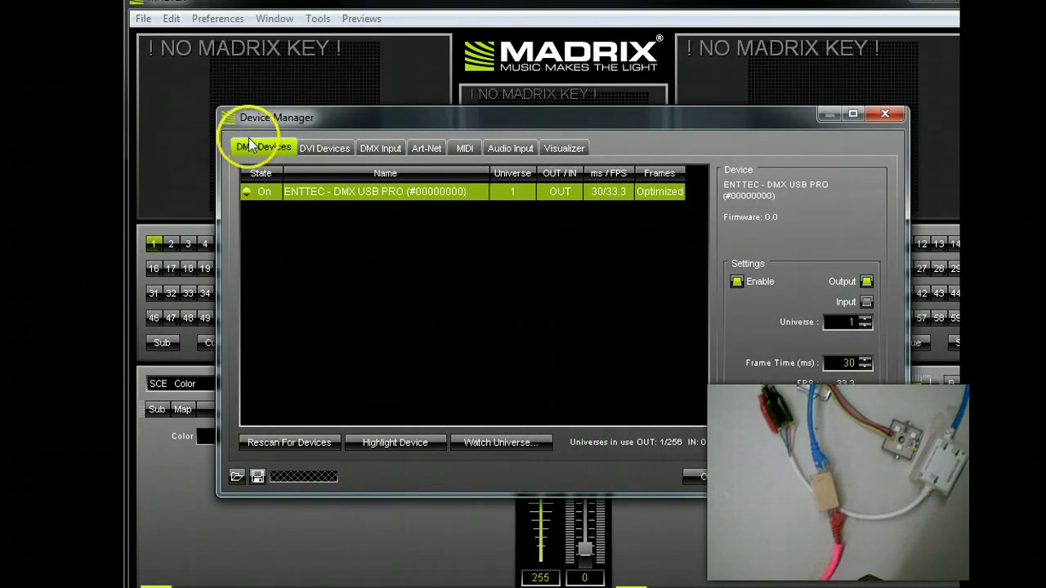
left_click(265, 441)
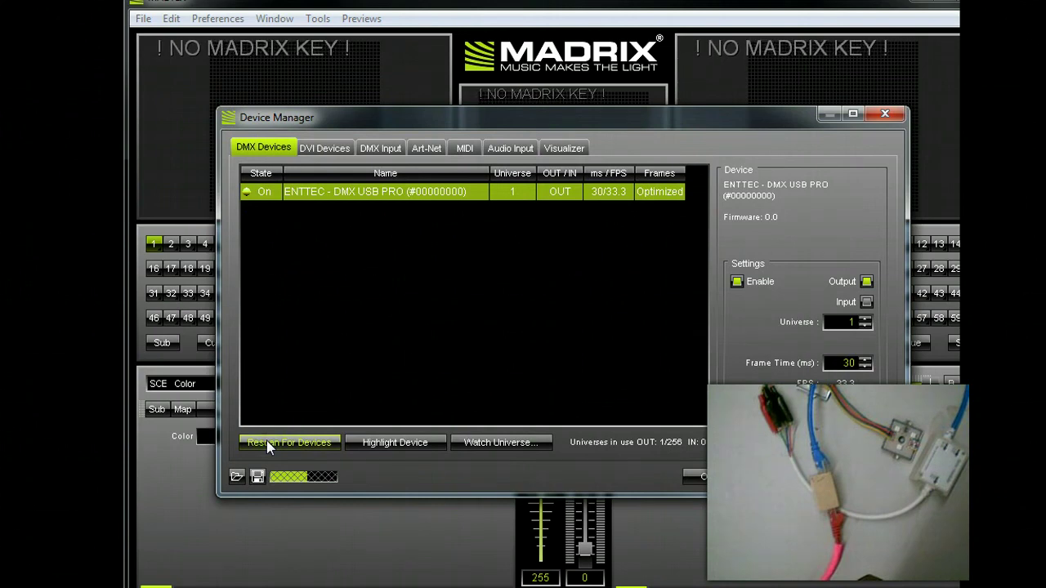
left_click(433, 200)
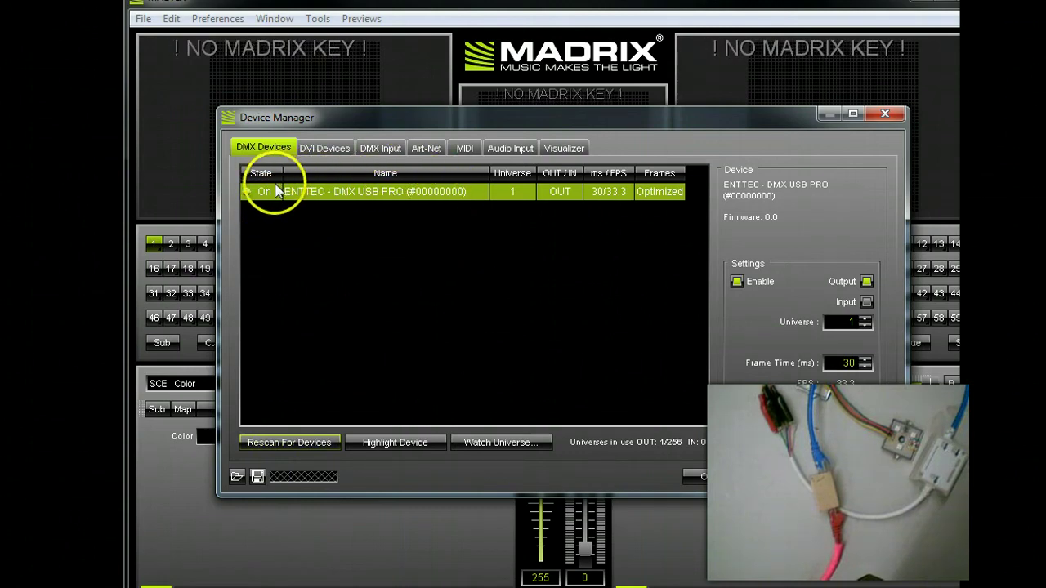
Close the device manager and set the left deck's red and blue to 255.
left_click(714, 478)
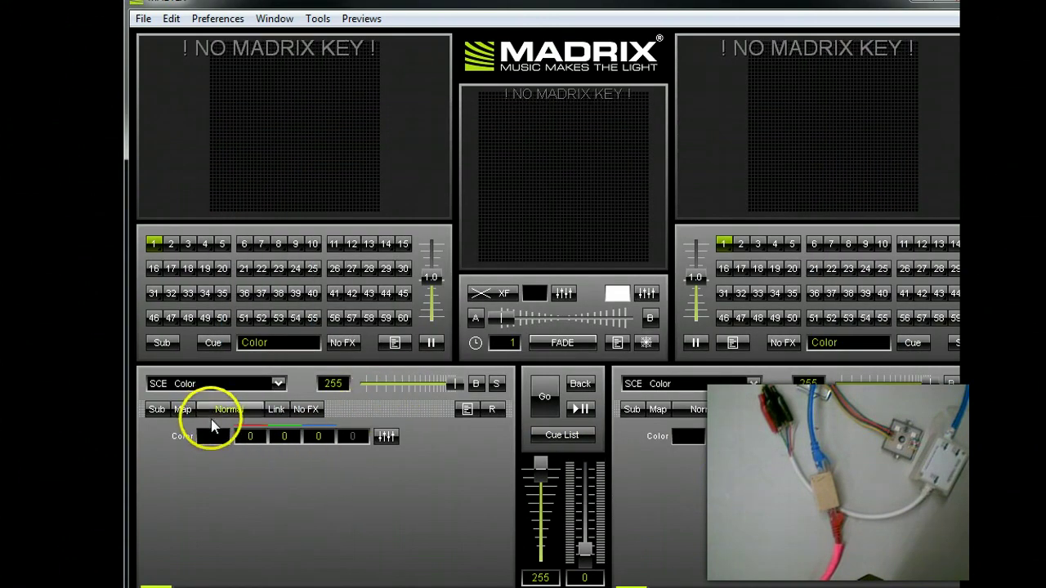
left_click(260, 439)
type("255")
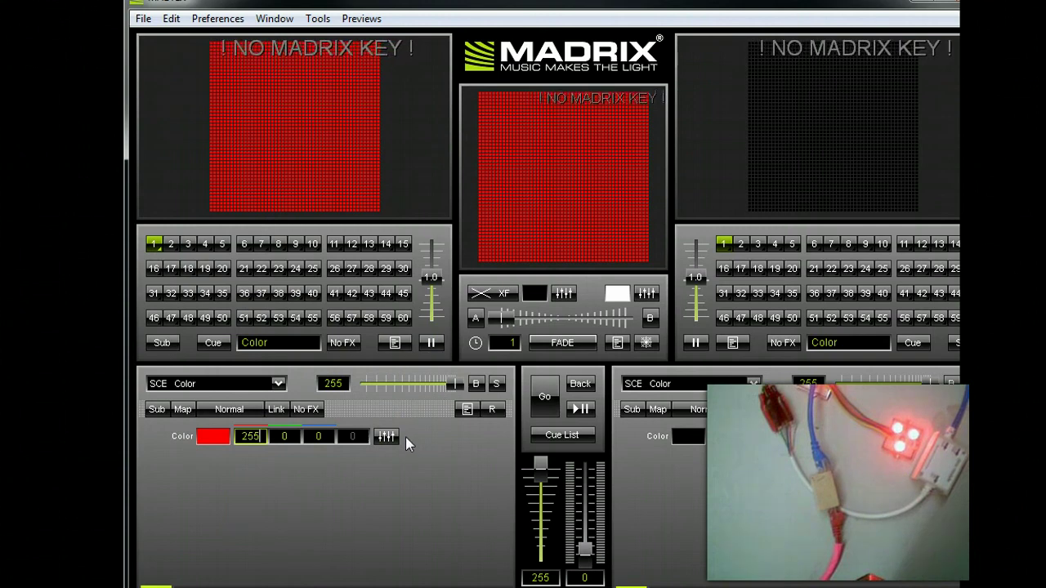
left_click(314, 452)
type("255")
left_click(372, 437)
Set the left deck's green value to 0011 after trying 255.
left_click(280, 435)
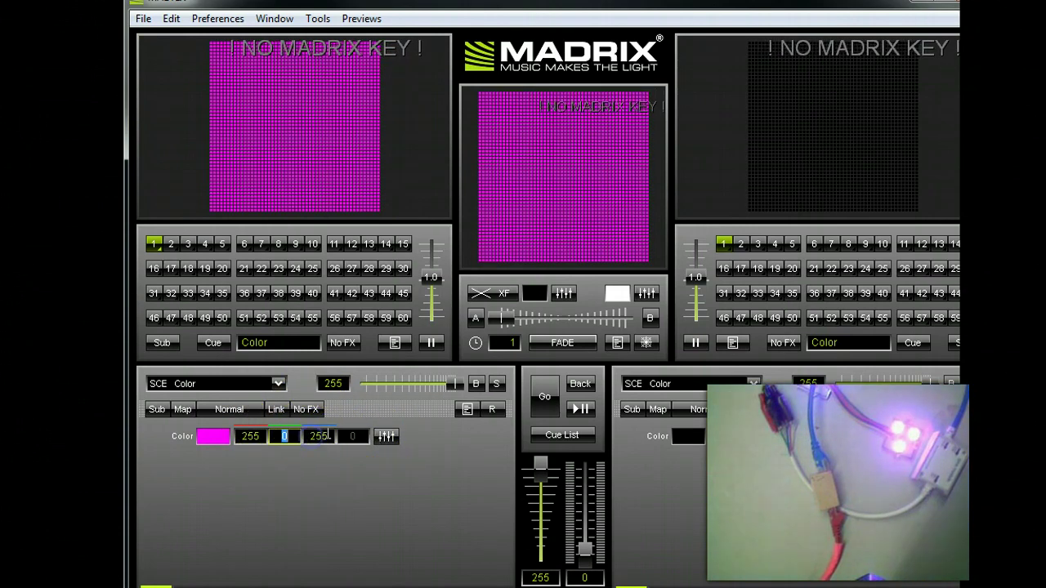
key("Return")
type("255")
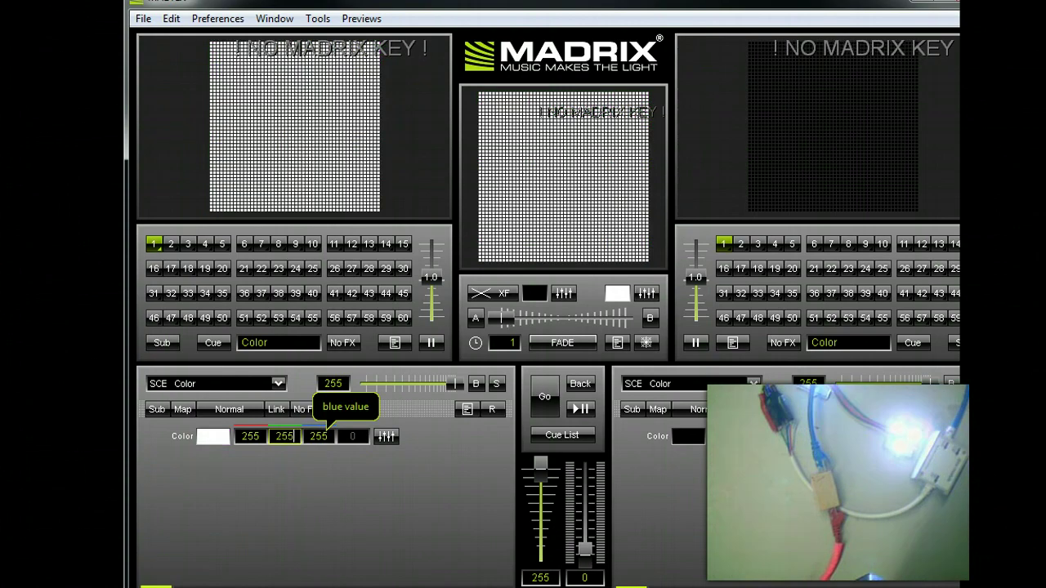
left_click(317, 436)
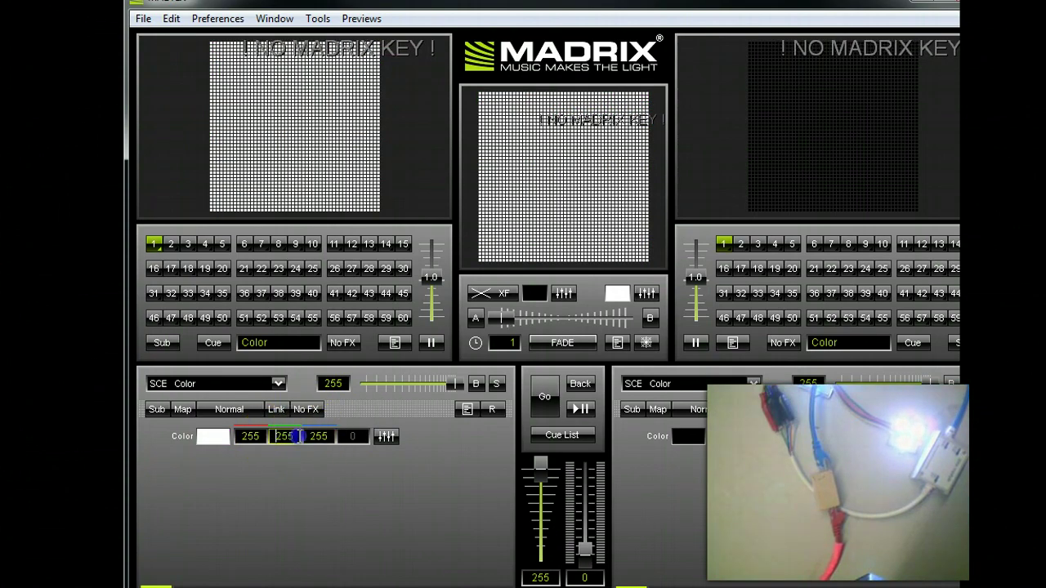
type("0011")
left_click(358, 461)
left_click(494, 441)
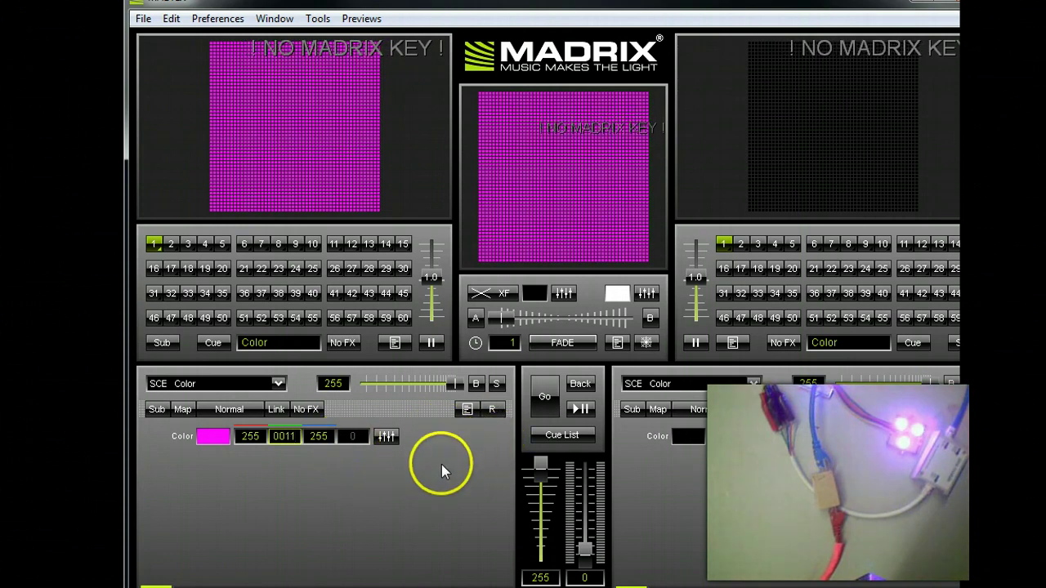